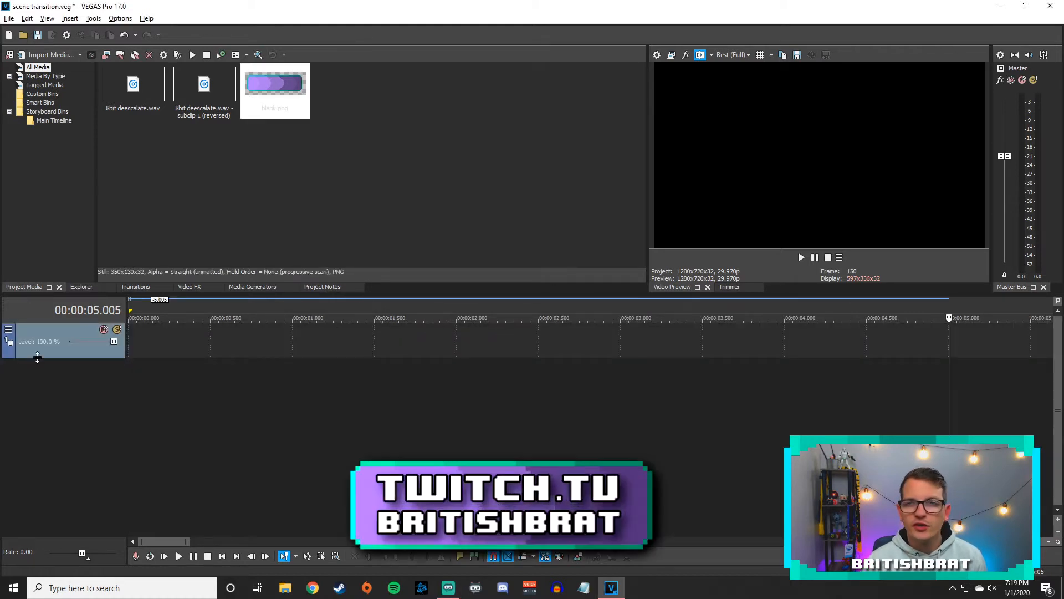
- Place blank.png at the start of the video track and shorten the clip to about 2 seconds
{"action": "left_click_drag", "start_coordinate": [263, 81], "coordinate": [131, 346]}
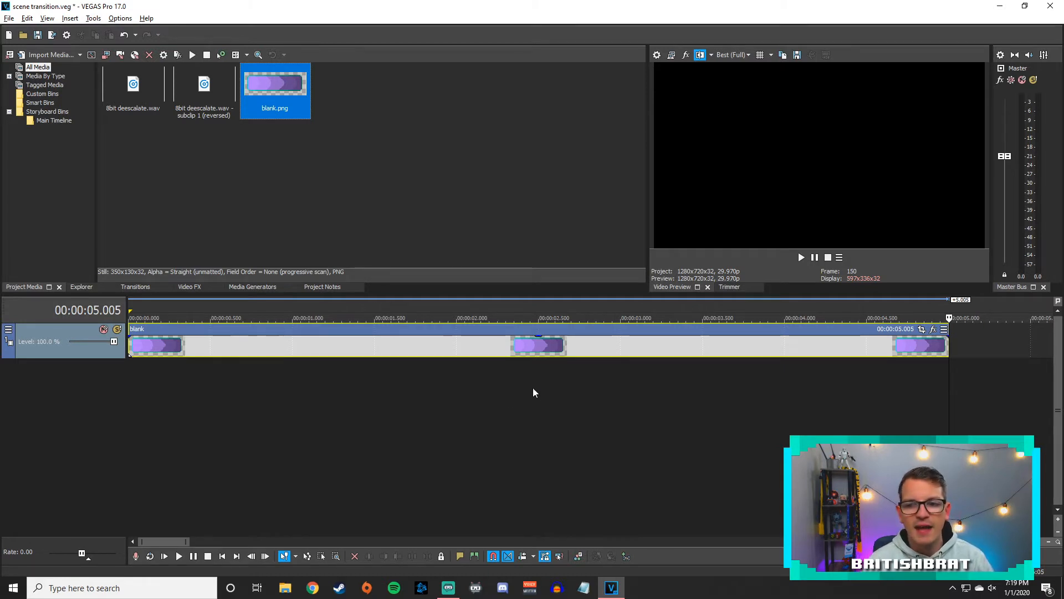
{"action": "left_click_drag", "start_coordinate": [947, 341], "coordinate": [456, 345]}
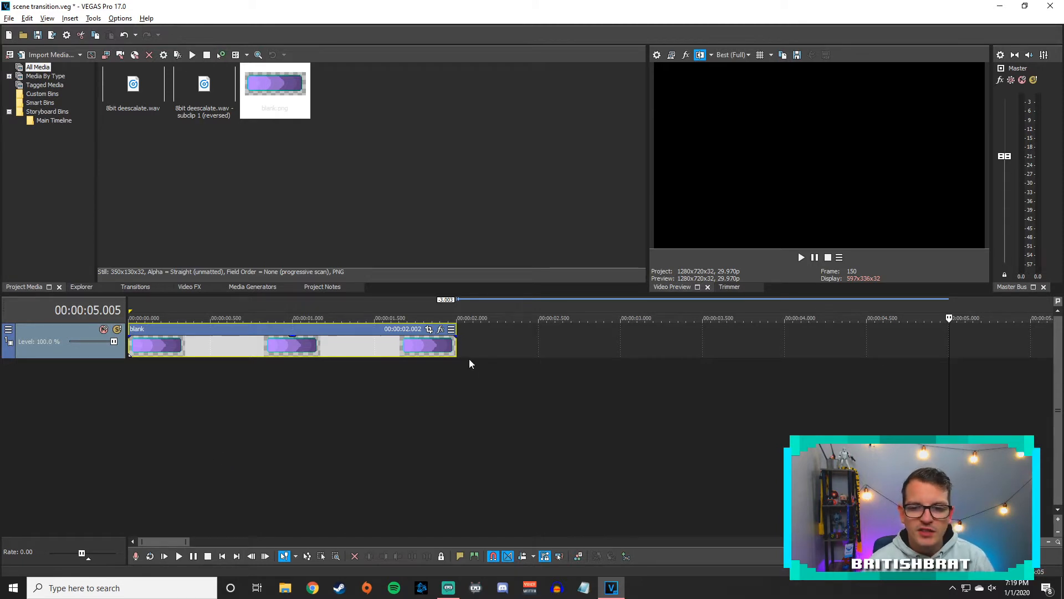
{"action": "left_click", "coordinate": [130, 330]}
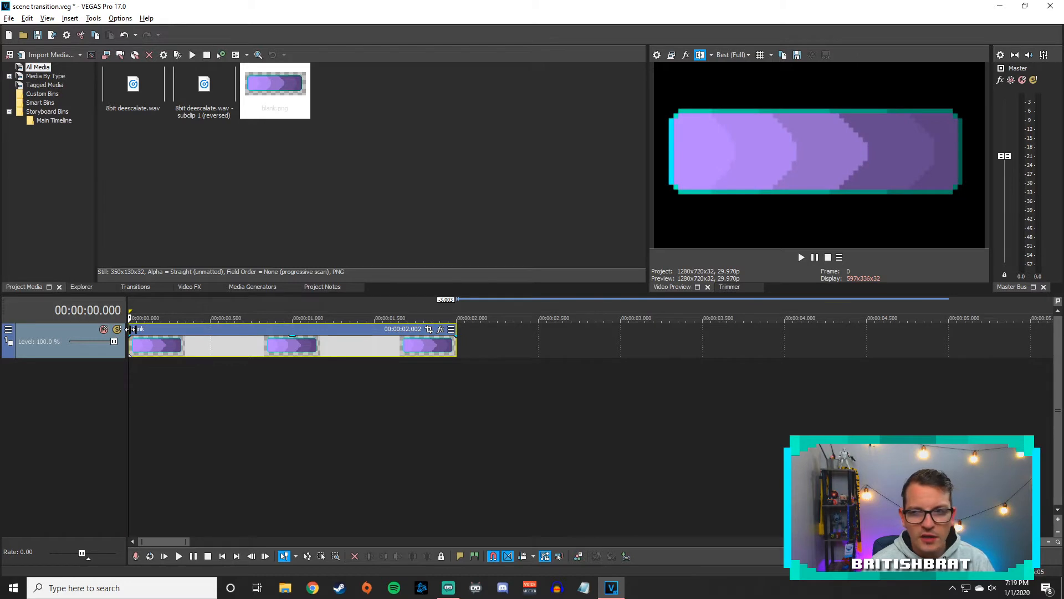
- Open Event Pan/Crop for the blank clip, move its window clear of the timeline and widen it
{"action": "left_click", "coordinate": [430, 330]}
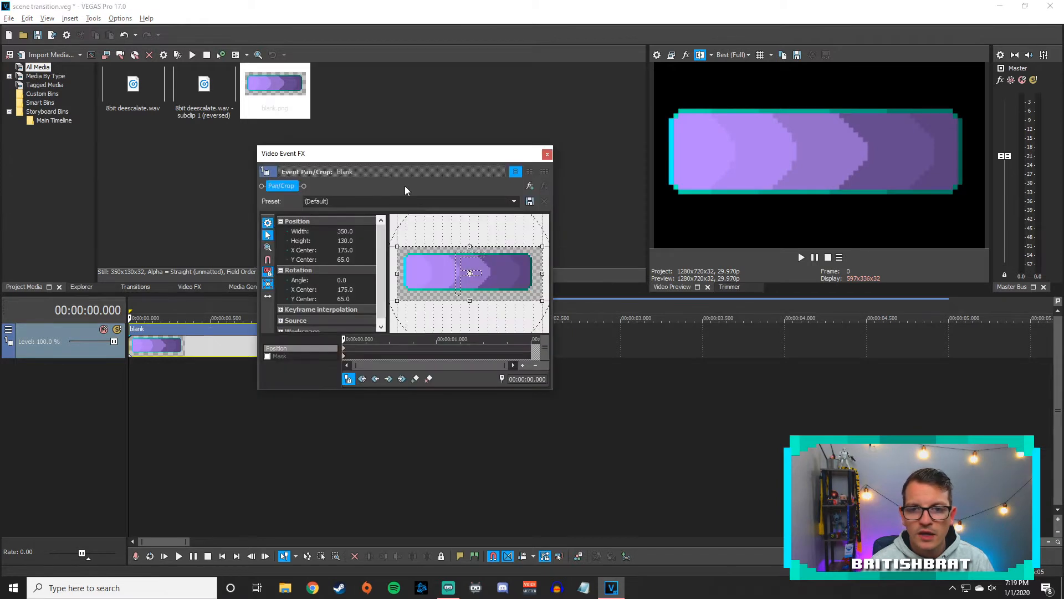
{"action": "left_click_drag", "start_coordinate": [390, 159], "coordinate": [217, 45]}
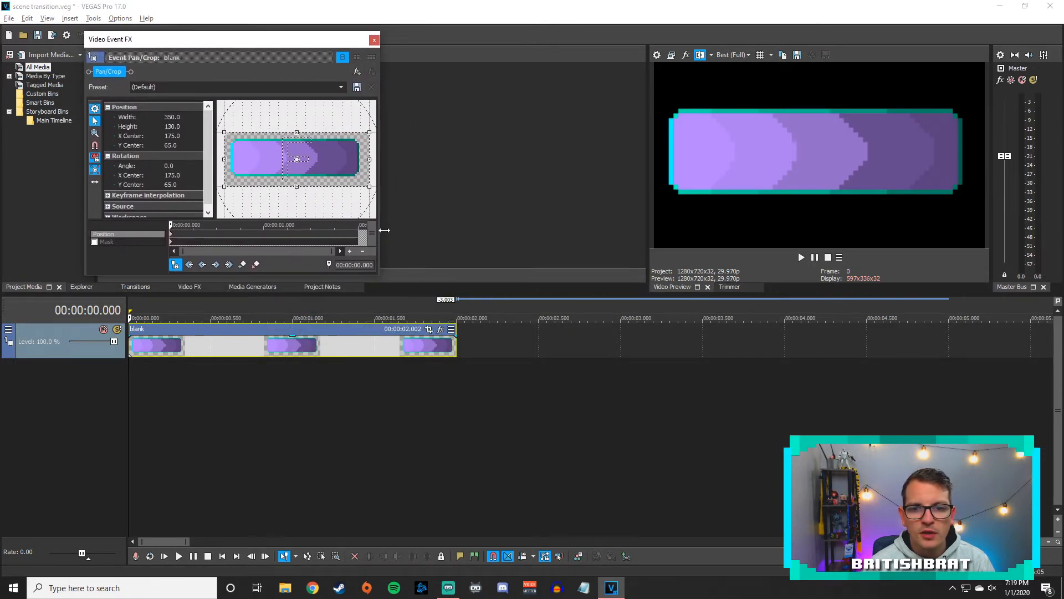
{"action": "left_click_drag", "start_coordinate": [380, 225], "coordinate": [622, 223]}
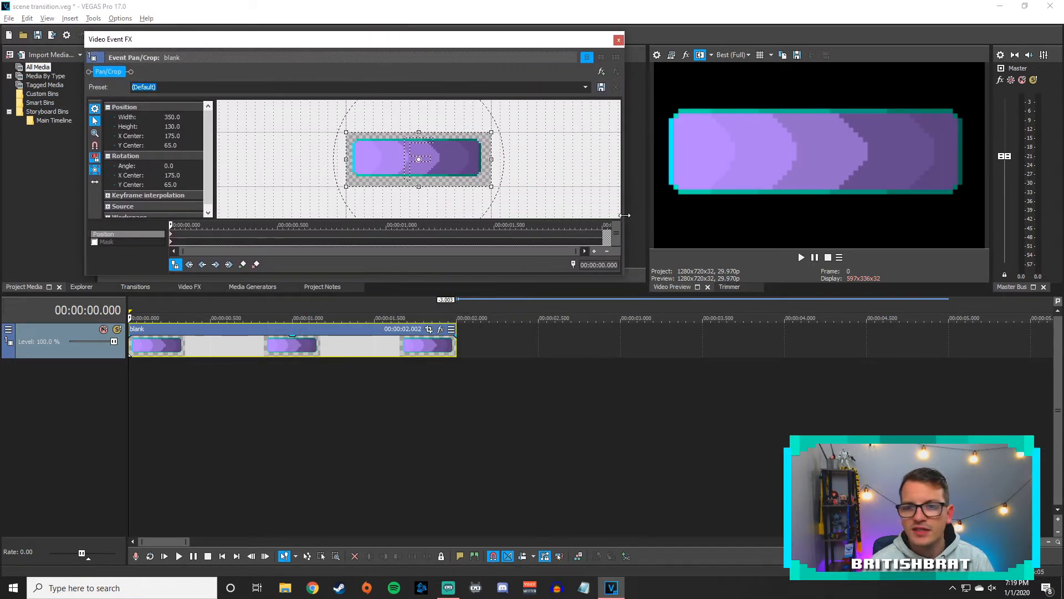
{"action": "left_click", "coordinate": [175, 265]}
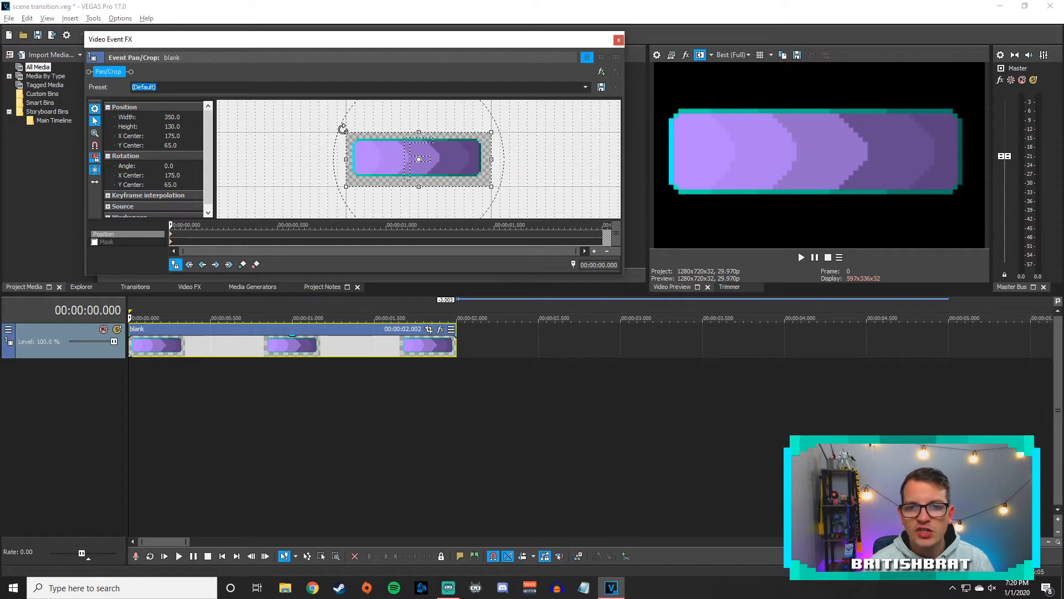
{"action": "left_click_drag", "start_coordinate": [345, 130], "coordinate": [367, 140]}
{"action": "right_click", "coordinate": [380, 149]}
{"action": "left_click", "coordinate": [379, 155]}
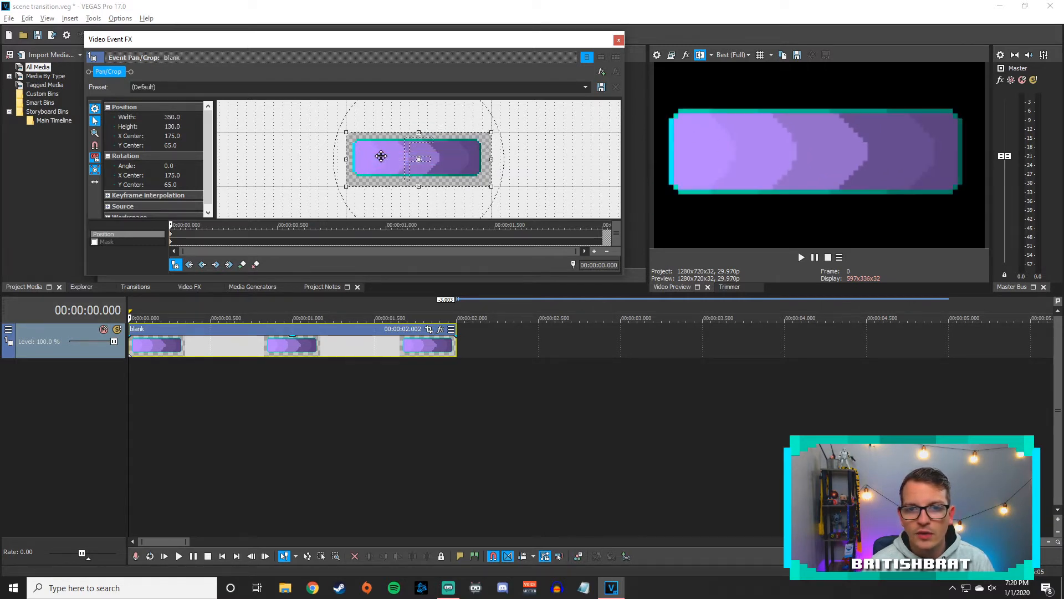
{"action": "left_click_drag", "start_coordinate": [347, 132], "coordinate": [380, 144]}
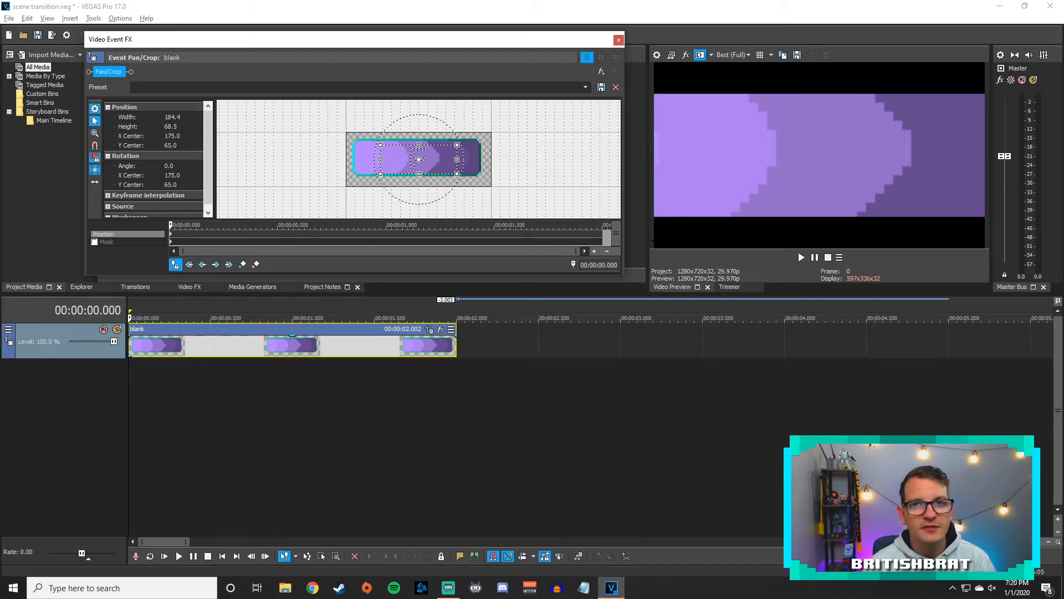
{"action": "right_click", "coordinate": [390, 161]}
{"action": "left_click", "coordinate": [413, 167]}
- Match the crop frame to the output aspect and shrink it to about 164.3 by 92.4
{"action": "right_click", "coordinate": [391, 161]}
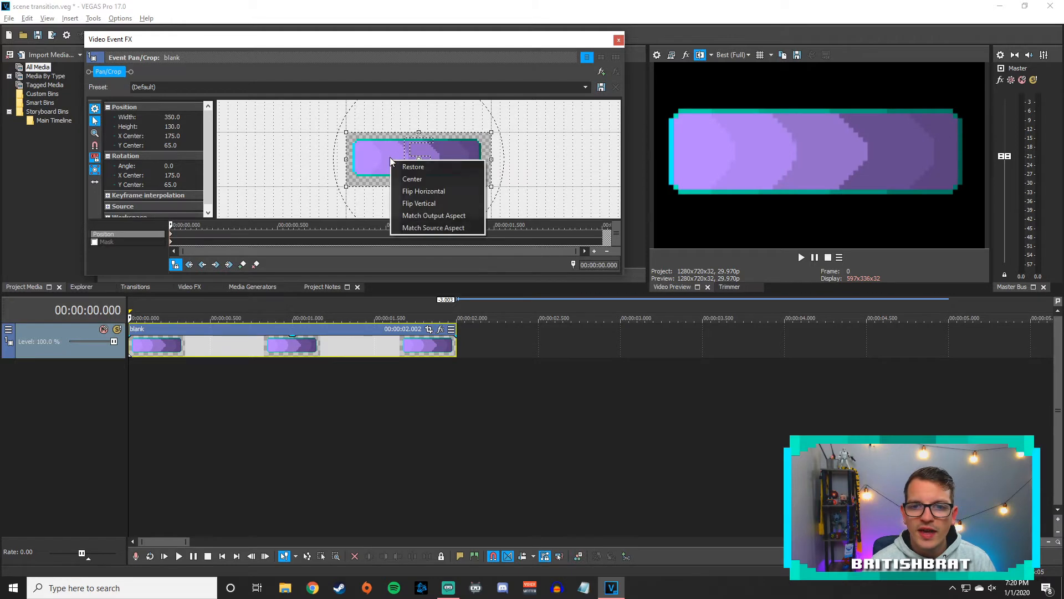
{"action": "left_click", "coordinate": [454, 217]}
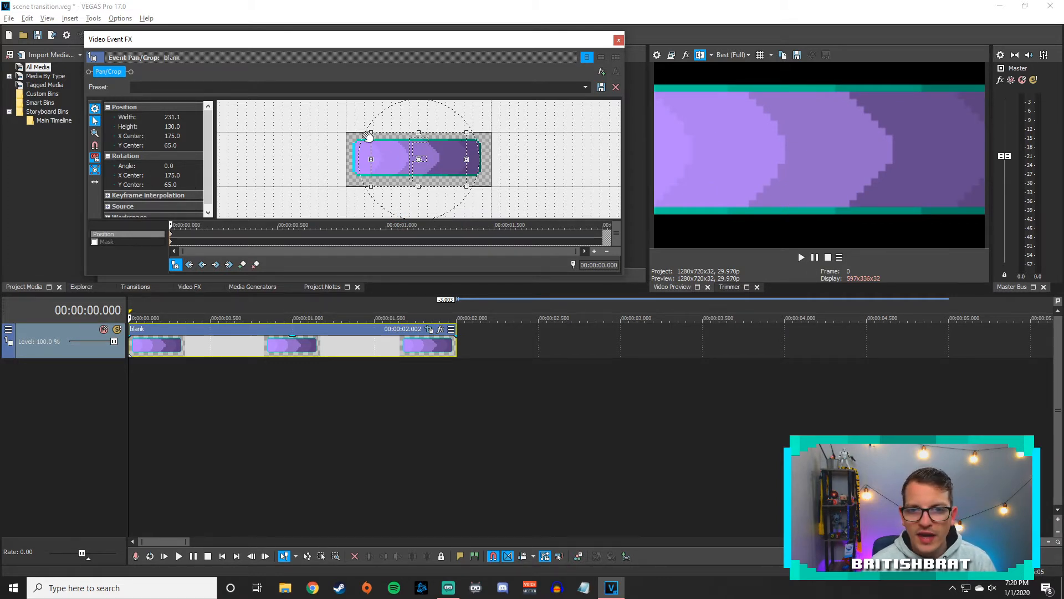
{"action": "left_click_drag", "start_coordinate": [371, 132], "coordinate": [384, 135]}
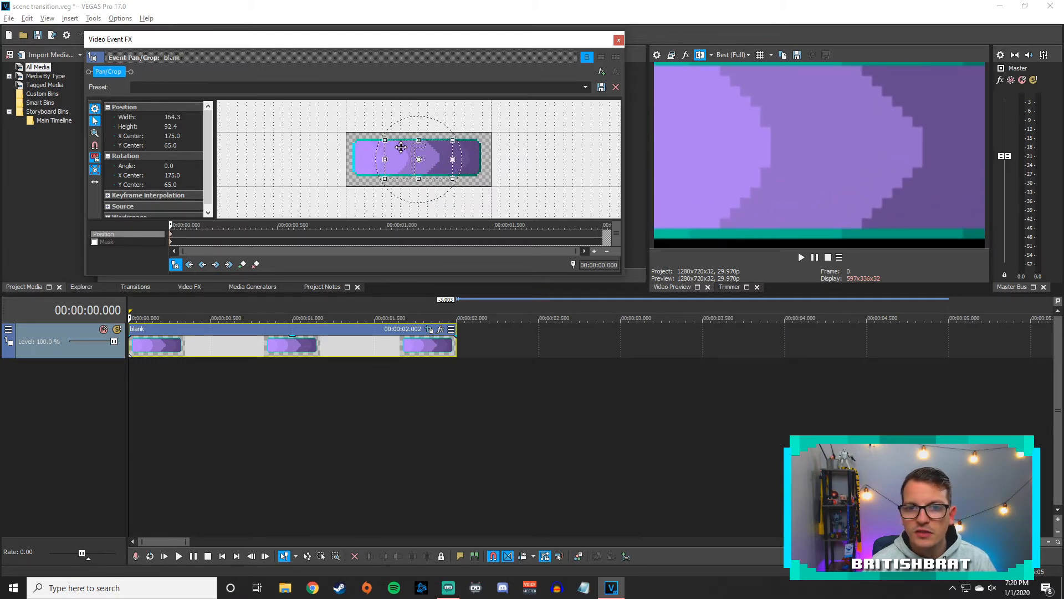
- Allow movement in both directions, raise the crop frame to Y Center 61.0 and resize it to about 158.9 by 89.4
{"action": "left_click", "coordinate": [95, 183]}
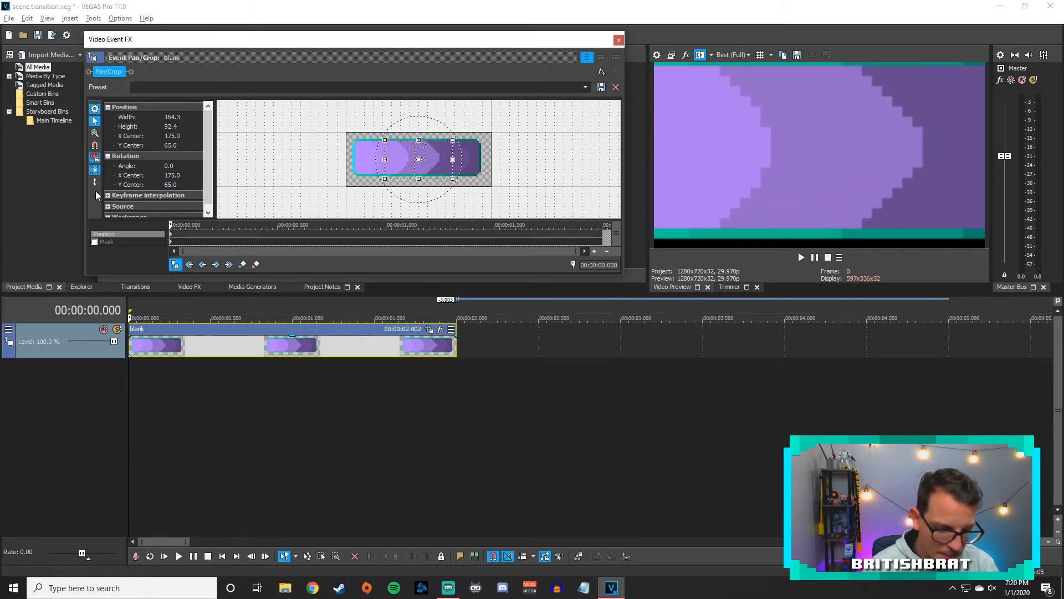
{"action": "left_click", "coordinate": [95, 183]}
{"action": "left_click_drag", "start_coordinate": [252, 197], "coordinate": [252, 194]}
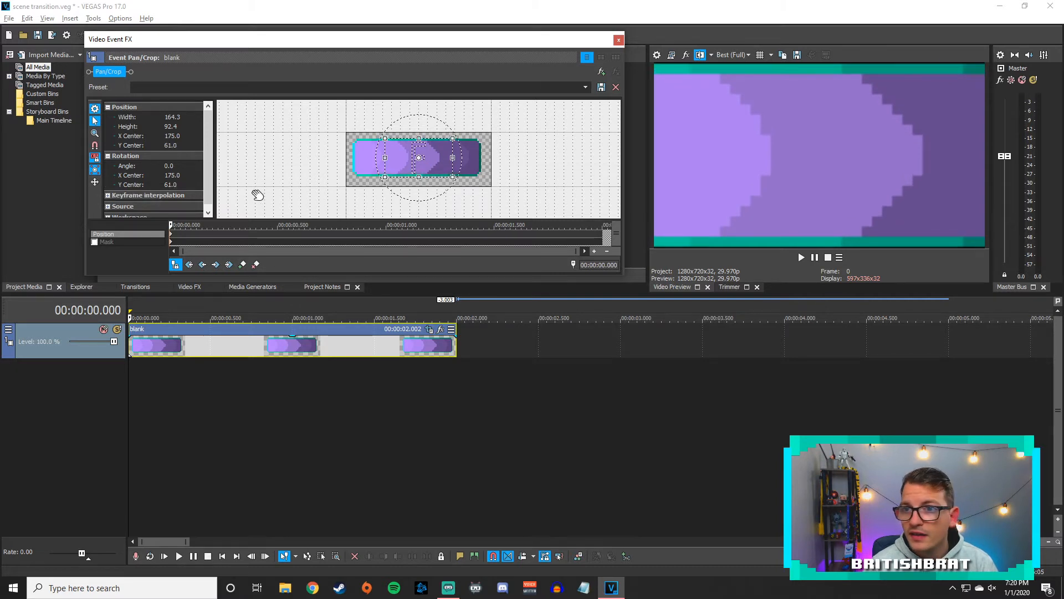
{"action": "left_click_drag", "start_coordinate": [382, 135], "coordinate": [383, 137]}
- Nudge the crop frame left and right across the banner, returning it to X Center 175.0
{"action": "key", "text": "Left"}
{"action": "key", "text": "Left"}
{"action": "key", "text": "Right"}
{"action": "key", "text": "Right"}
{"action": "key", "text": "Left"}
{"action": "key", "text": "Left"}
{"action": "key", "text": "Left"}
{"action": "key", "text": "Left"}
{"action": "key", "text": "Right"}
{"action": "key", "text": "Right"}
{"action": "key", "text": "Right"}
{"action": "key", "text": "Right"}
{"action": "key", "text": "Right"}
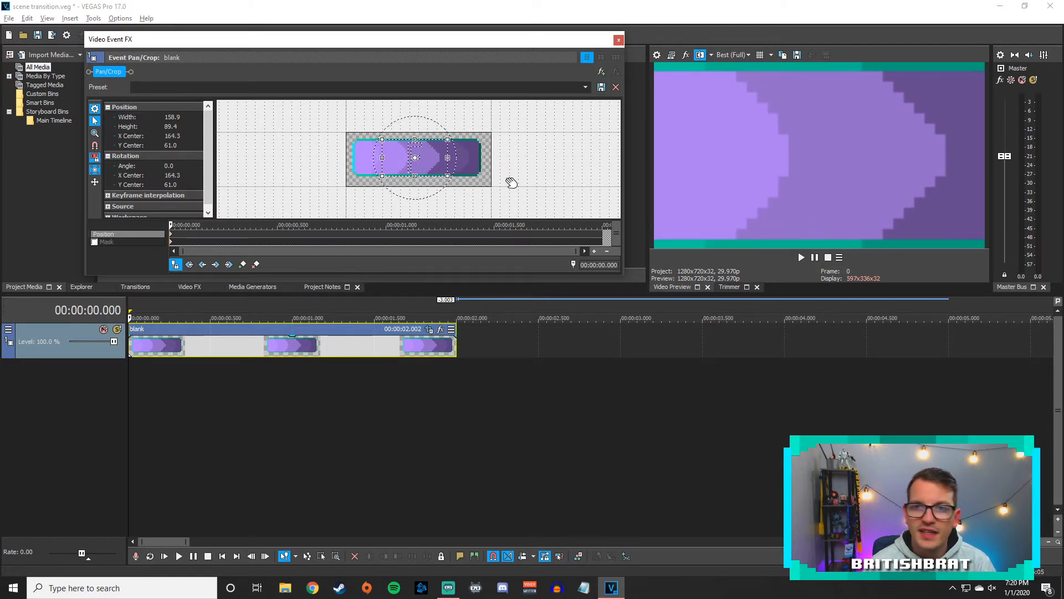
{"action": "key", "text": "Left"}
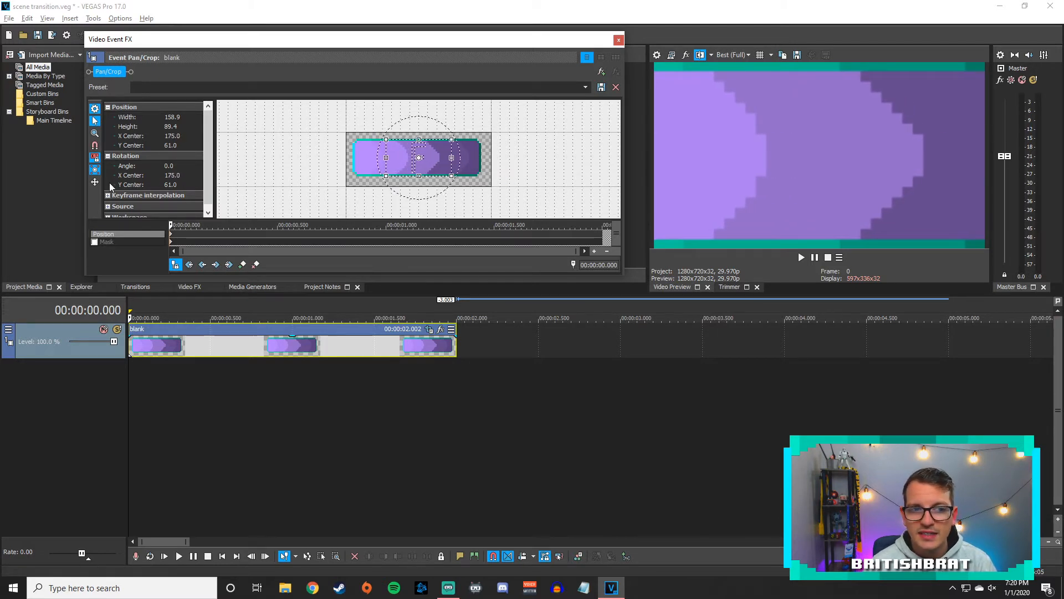
- Restrict movement to horizontal and shift the starting crop frame past the banner's right edge, to X Center about 410.3
{"action": "left_click", "coordinate": [97, 181]}
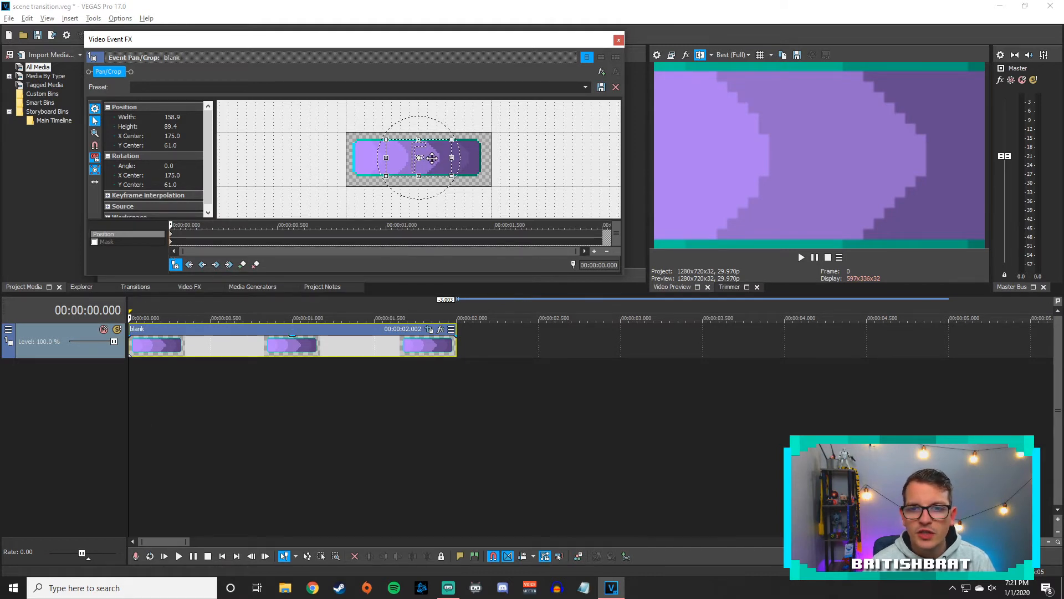
{"action": "left_click_drag", "start_coordinate": [431, 158], "coordinate": [529, 159]}
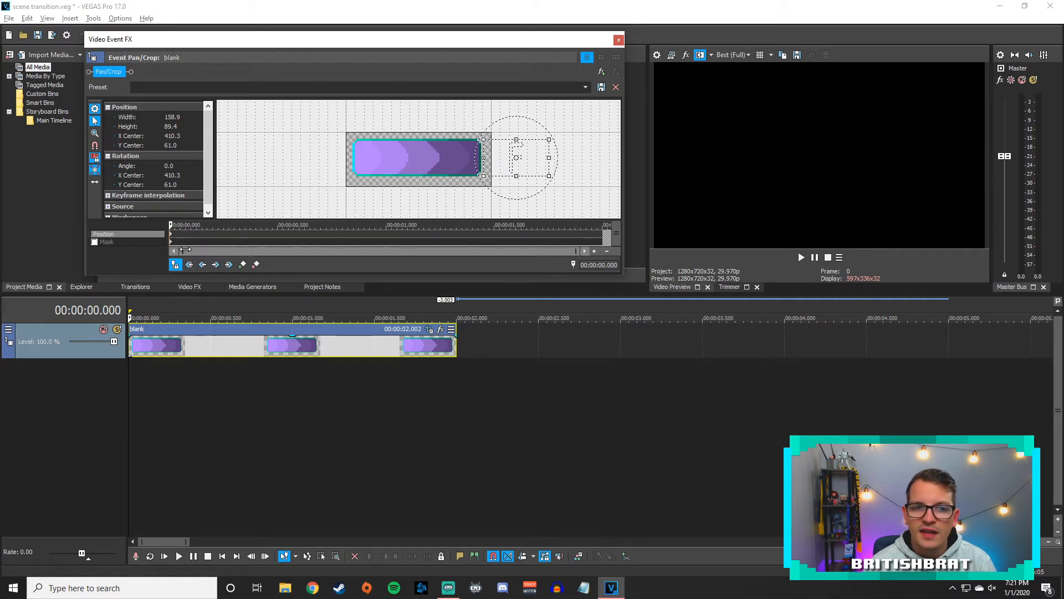
- At 00:00:01.001, move the crop frame back over the right part of the banner, to X Center 233.8
{"action": "left_click_drag", "start_coordinate": [249, 250], "coordinate": [337, 237]}
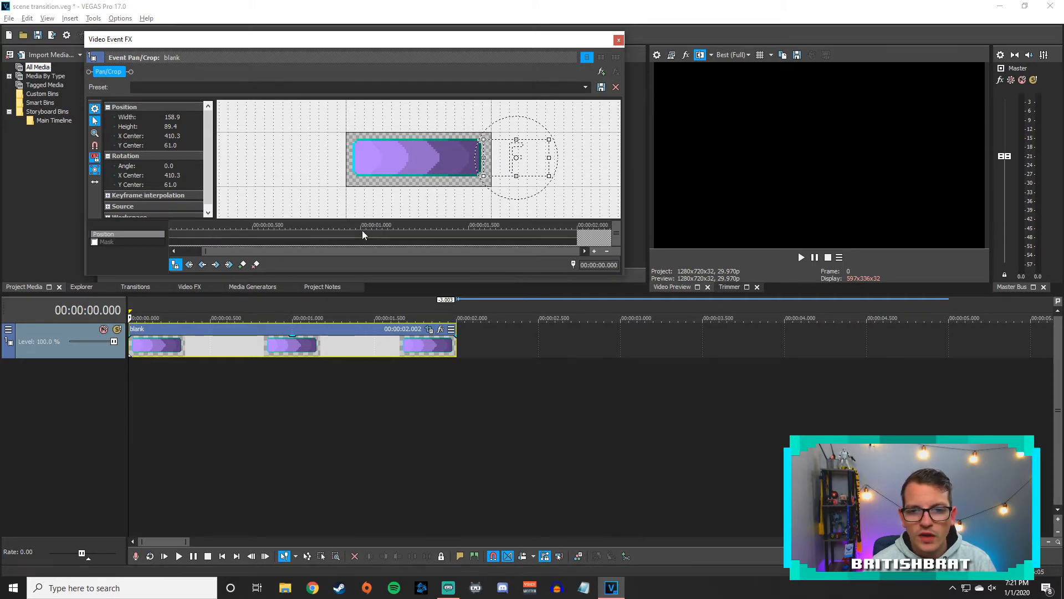
{"action": "left_click", "coordinate": [361, 232]}
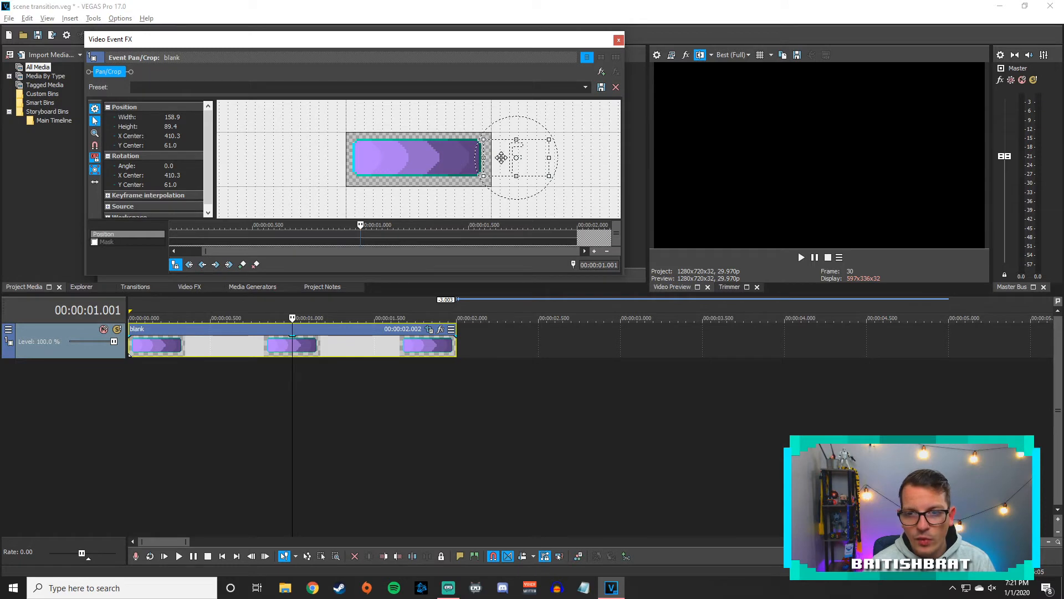
{"action": "left_click_drag", "start_coordinate": [517, 149], "coordinate": [449, 151]}
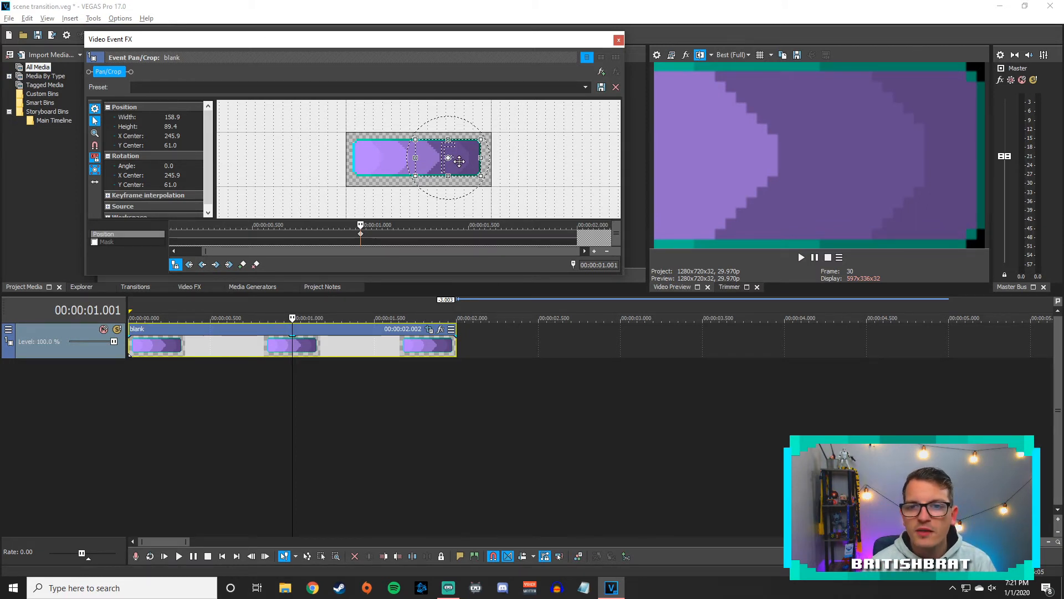
{"action": "key", "text": "Left"}
{"action": "key", "text": "Left"}
{"action": "key", "text": "Left"}
{"action": "key", "text": "Left"}
{"action": "key", "text": "Left"}
{"action": "key", "text": "Left"}
{"action": "key", "text": "Left"}
{"action": "key", "text": "Left"}
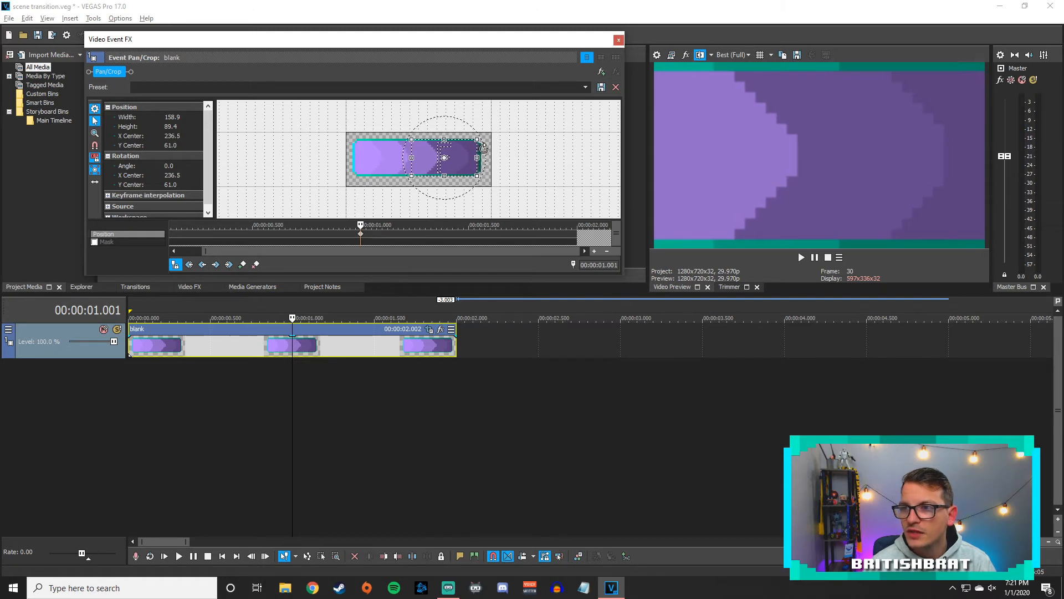
{"action": "key", "text": "Left"}
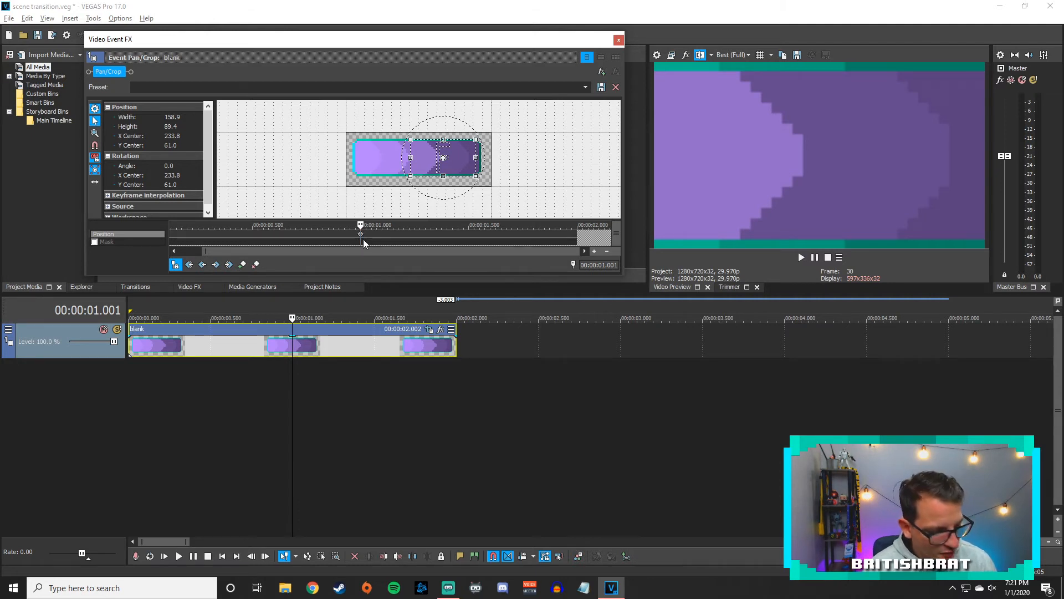
- Add a holding position keyframe at 00:00:01.134, and at the clip's end shift the crop frame off the banner to X Center about 408.9
{"action": "left_click", "coordinate": [388, 234]}
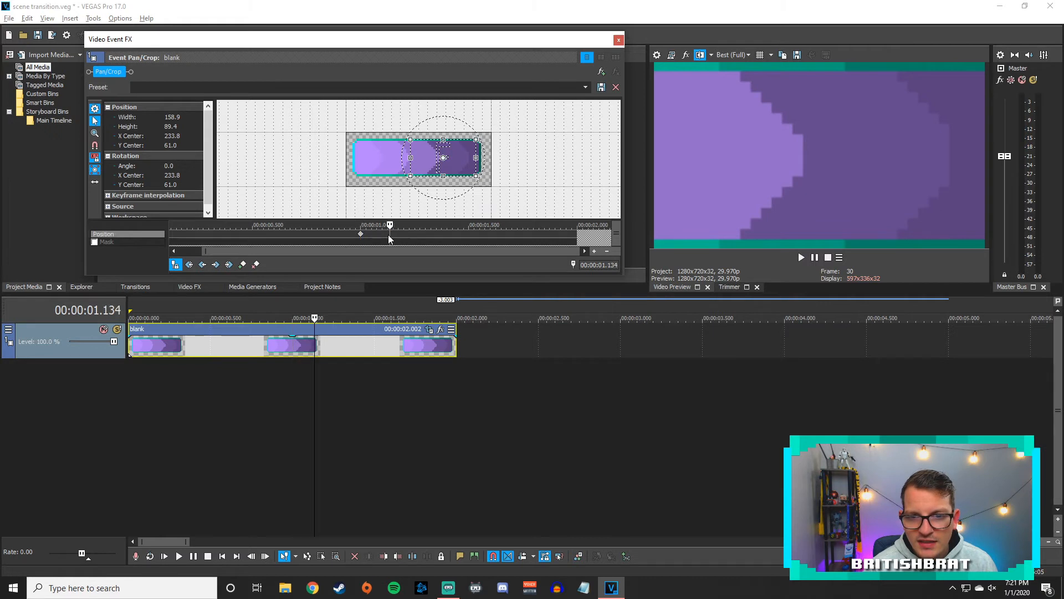
{"action": "double_click", "coordinate": [387, 235]}
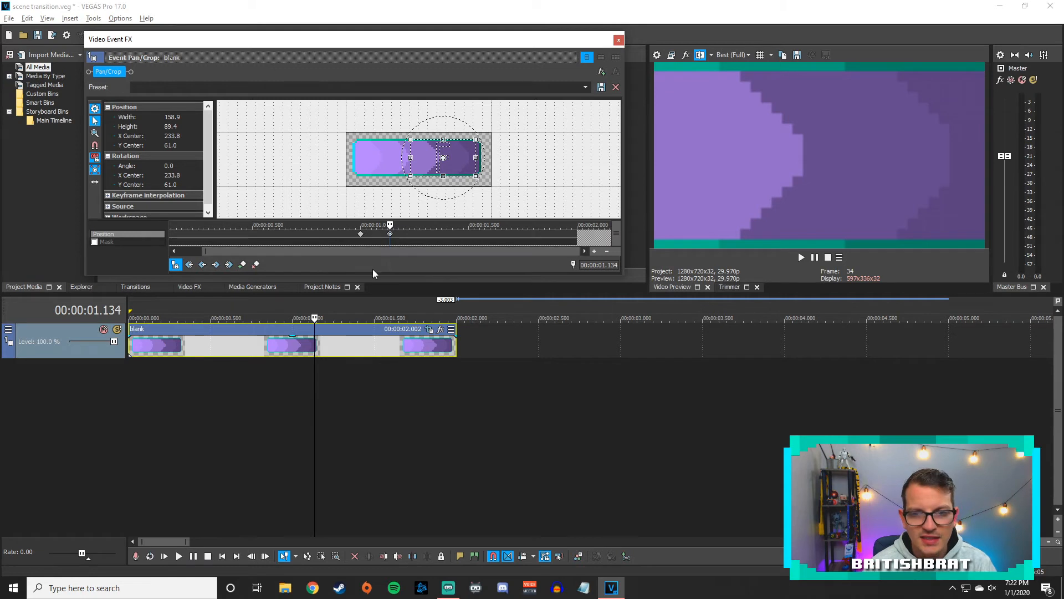
{"action": "left_click", "coordinate": [576, 235]}
{"action": "left_click_drag", "start_coordinate": [423, 159], "coordinate": [496, 163]}
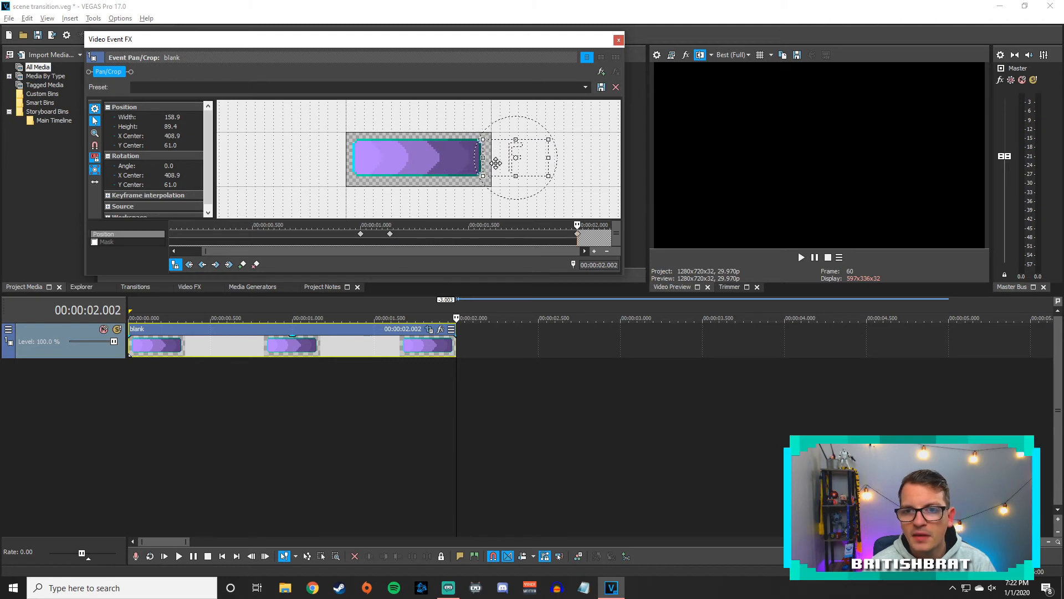
- Play the banner animation from the start of the timeline, then close the Pan/Crop window
{"action": "left_click", "coordinate": [136, 340]}
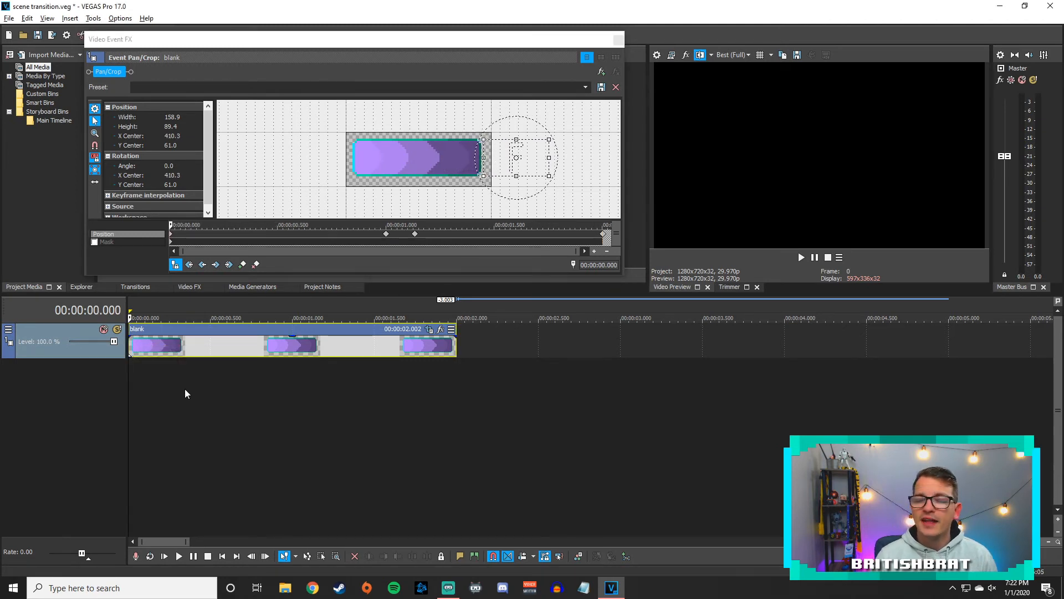
{"action": "key", "text": "space"}
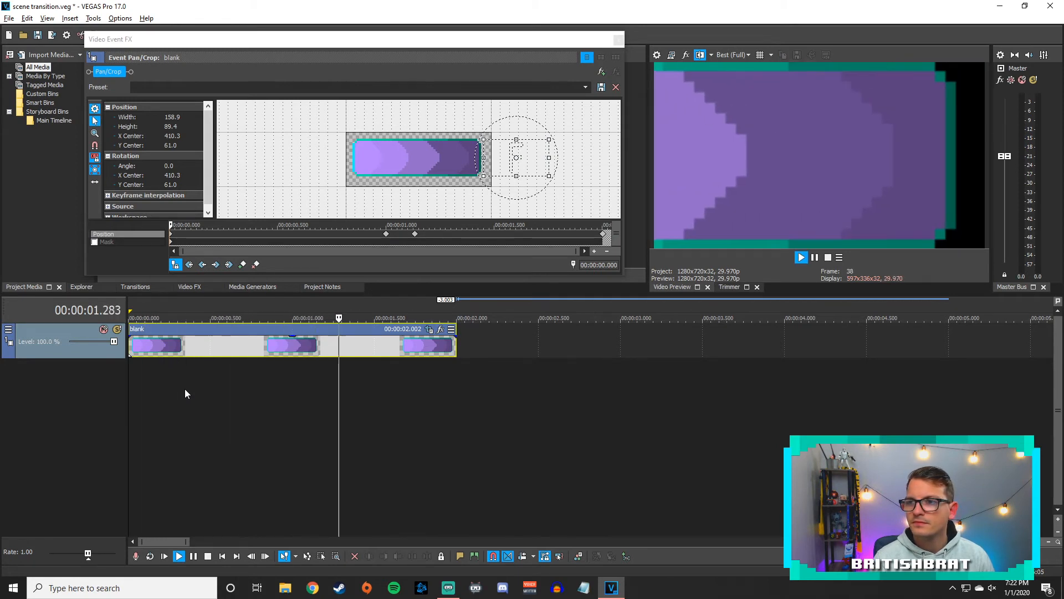
{"action": "key", "text": "space"}
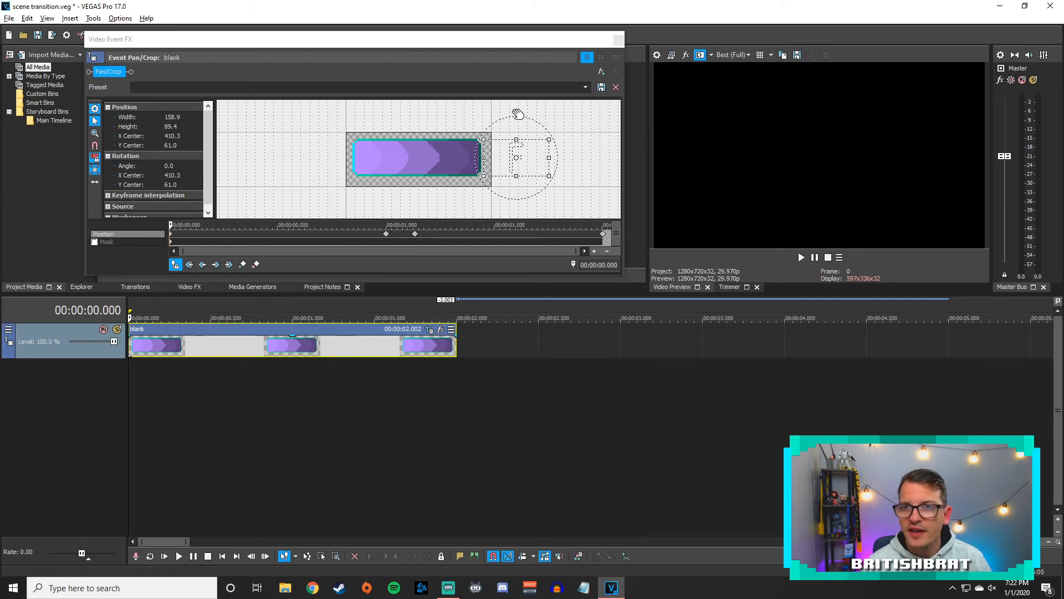
{"action": "left_click", "coordinate": [618, 40]}
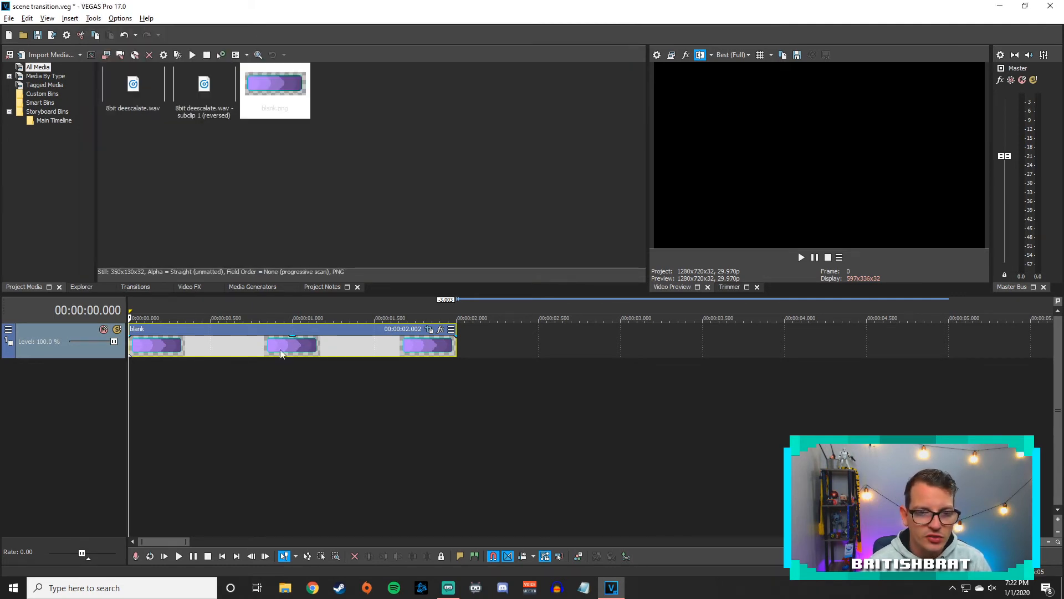
- Insert an audio track and place 8bit deescalate.wav on it near the start of the banner clip
{"action": "right_click", "coordinate": [66, 399]}
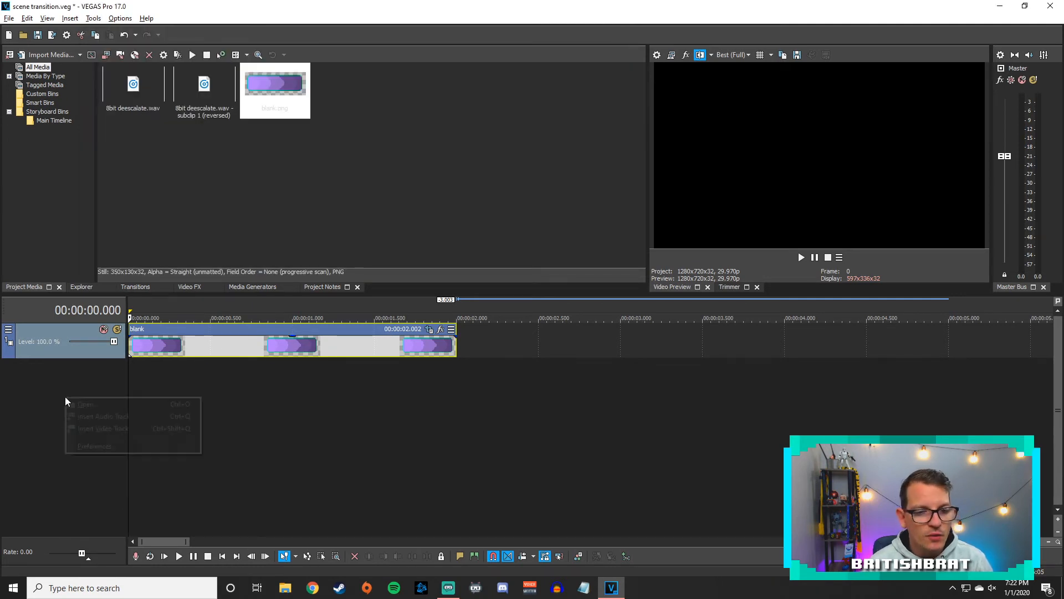
{"action": "left_click", "coordinate": [89, 416]}
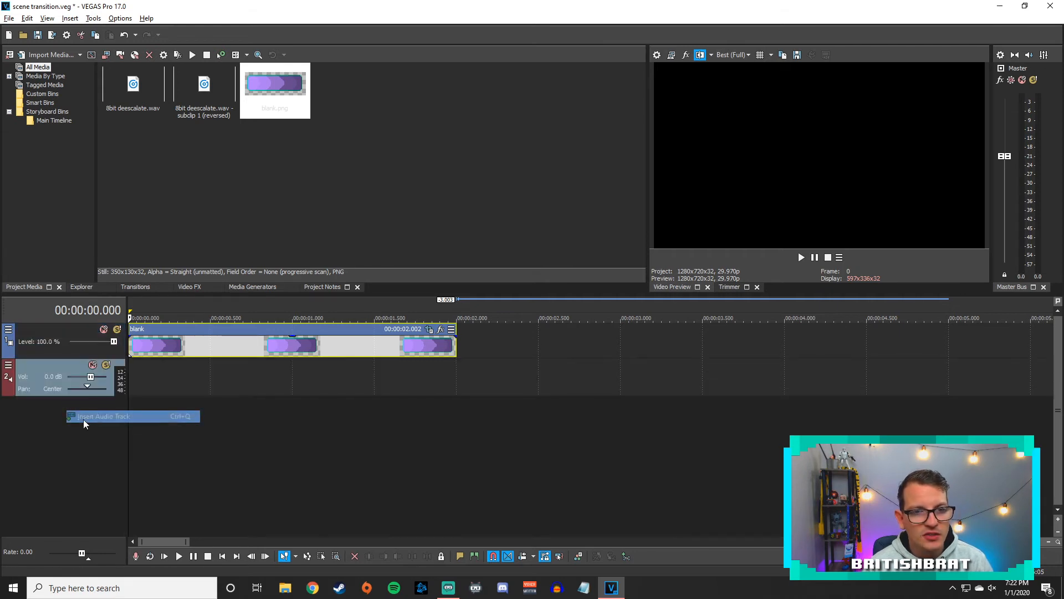
{"action": "left_click_drag", "start_coordinate": [133, 85], "coordinate": [149, 371]}
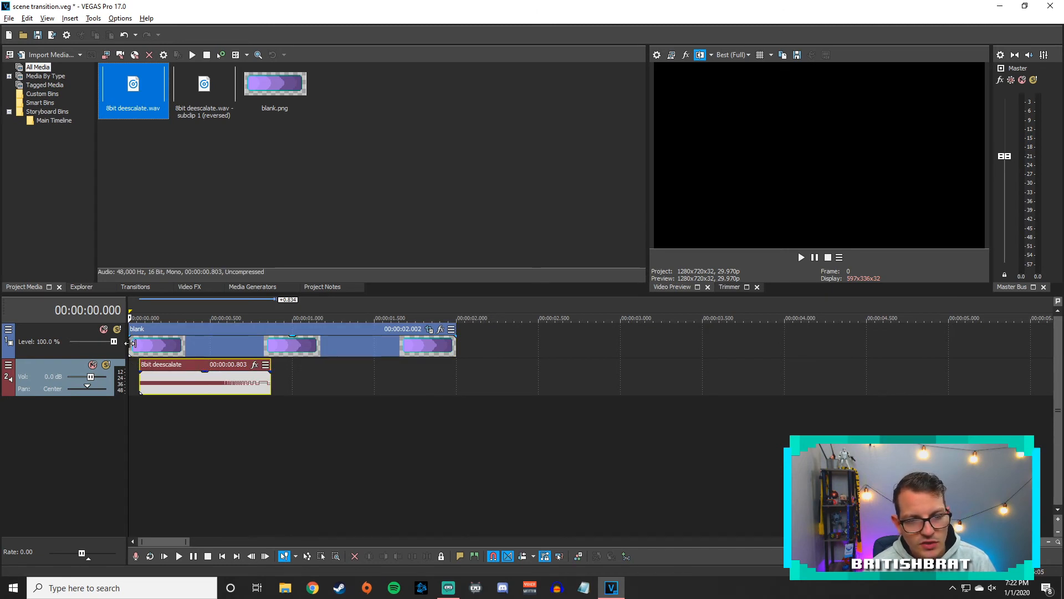
- Play the transition from the start to check the sound against the banner's movement
{"action": "double_click", "coordinate": [130, 347]}
{"action": "double_click", "coordinate": [130, 347]}
{"action": "key", "text": "space"}
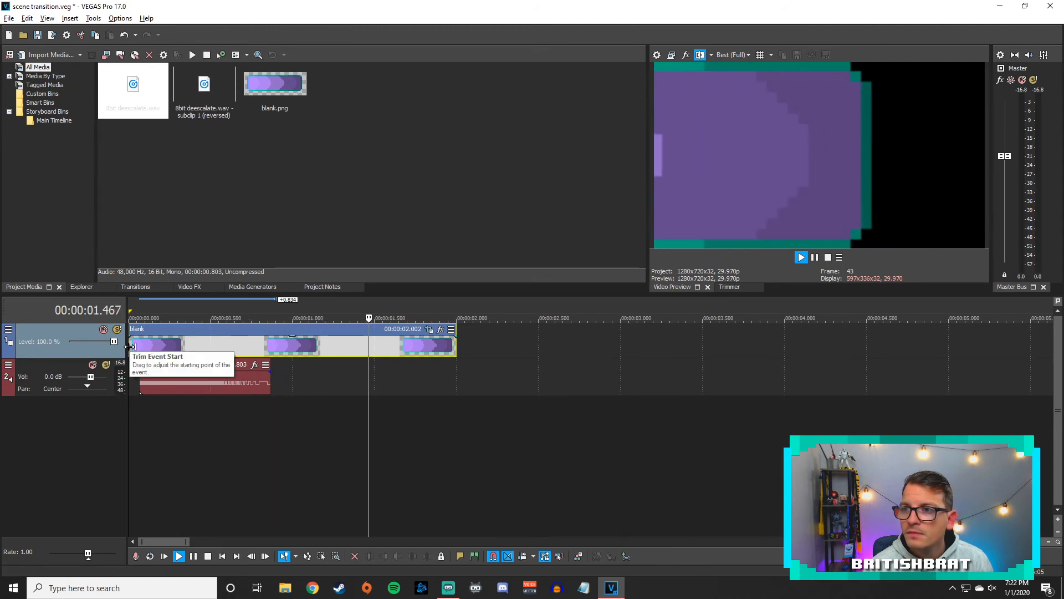
{"action": "key", "text": "space"}
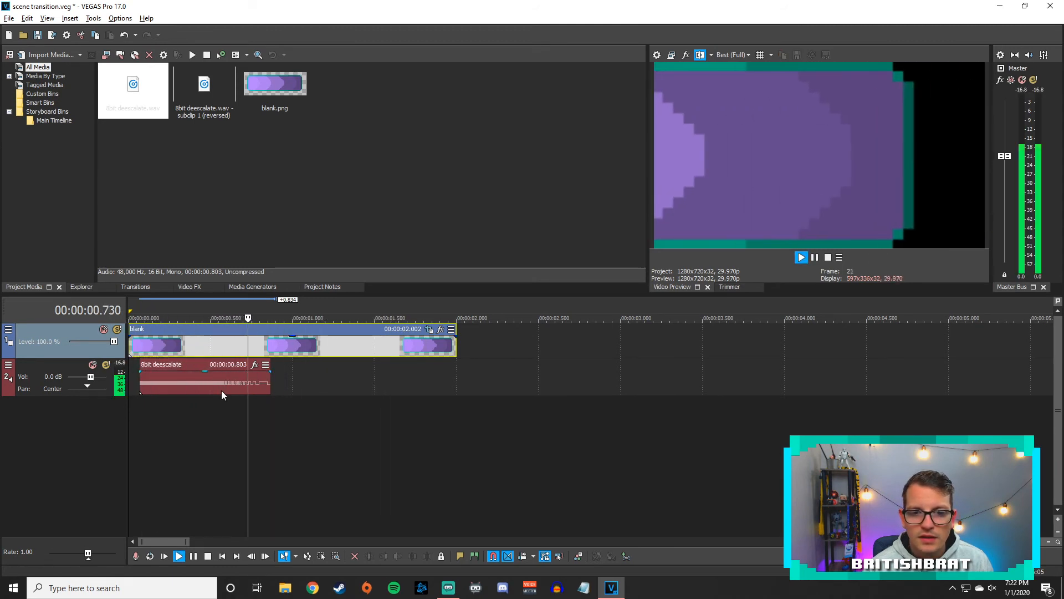
- Copy the 8bit deescalate audio clip and paste the duplicate on the same track at 00:00:01.068
{"action": "right_click", "coordinate": [193, 367]}
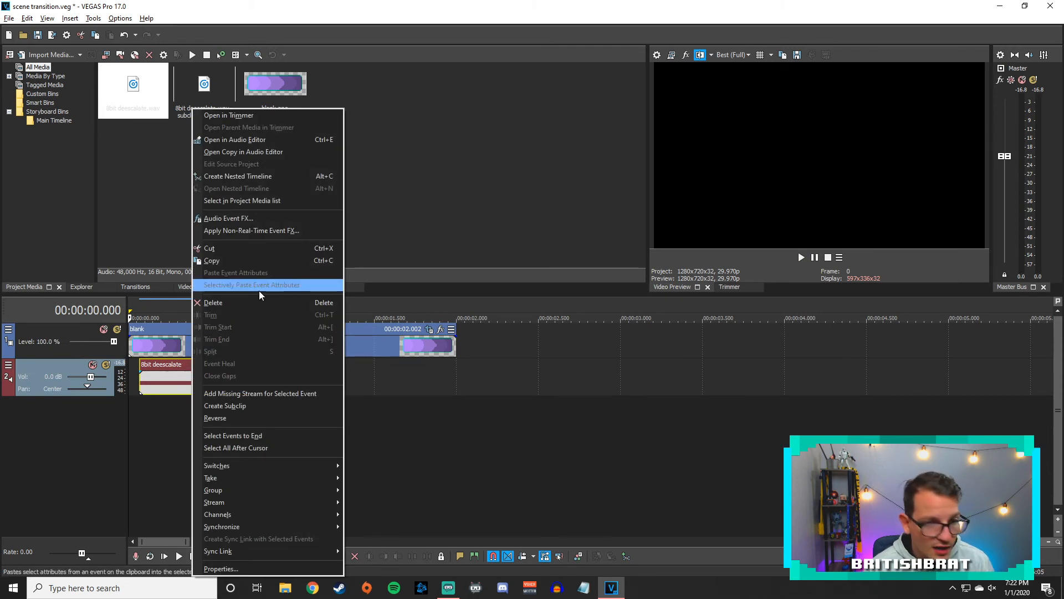
{"action": "left_click", "coordinate": [215, 418]}
{"action": "key", "text": "space"}
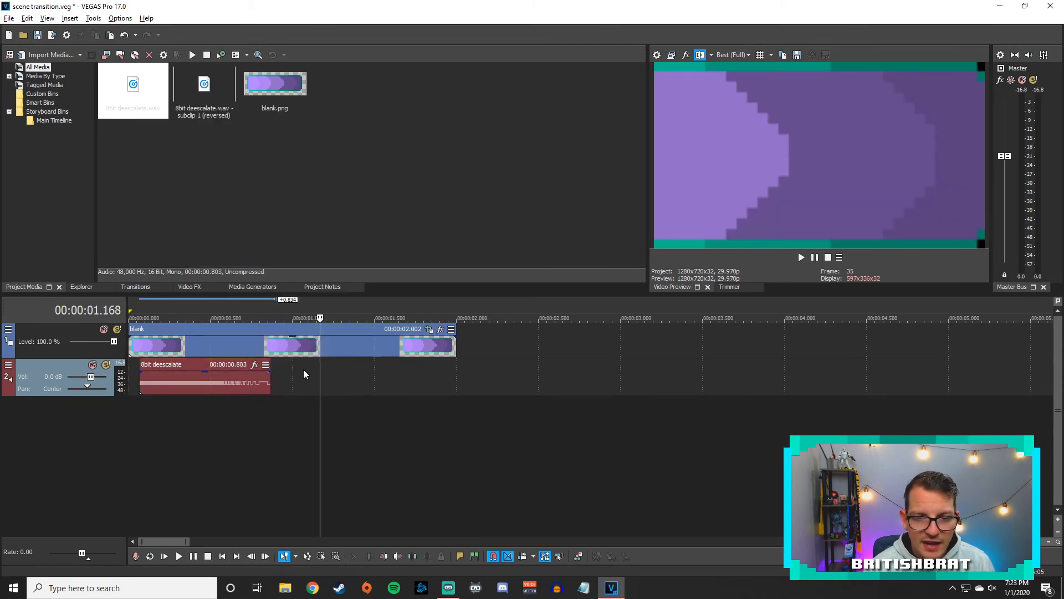
{"action": "right_click", "coordinate": [304, 370]}
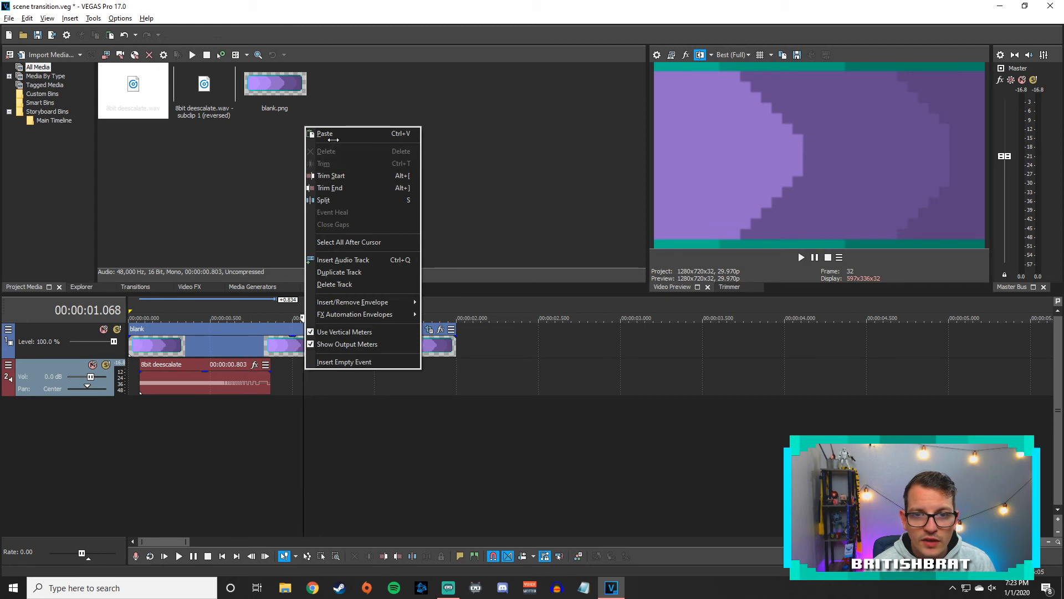
{"action": "left_click", "coordinate": [331, 134]}
- Reverse the pasted 8bit deescalate clip and shift it about 0.064 seconds further along the audio track
{"action": "right_click", "coordinate": [323, 369]}
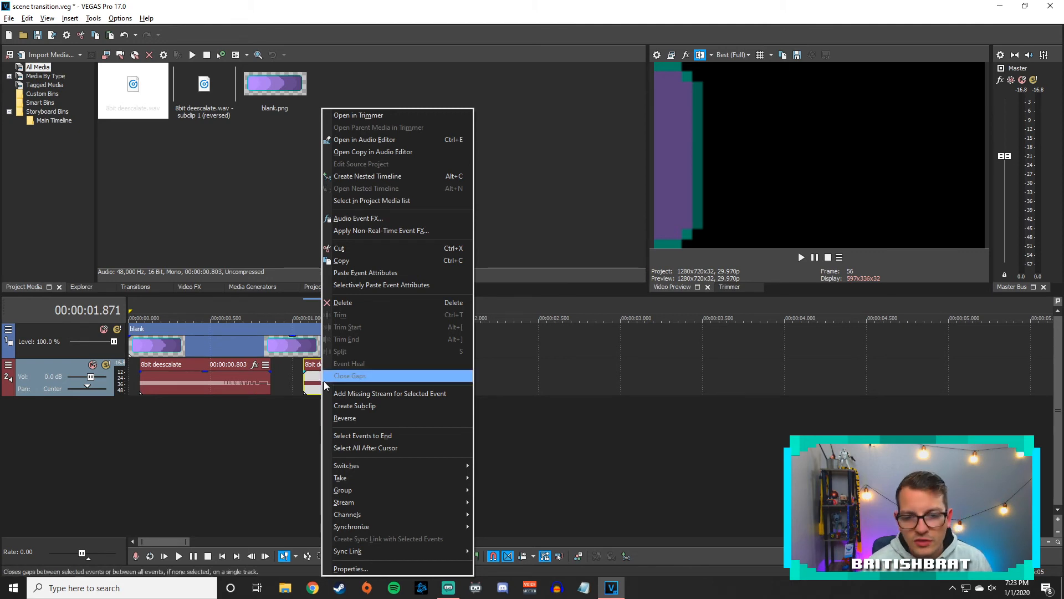
{"action": "left_click", "coordinate": [345, 418]}
{"action": "left_click_drag", "start_coordinate": [331, 368], "coordinate": [341, 370]}
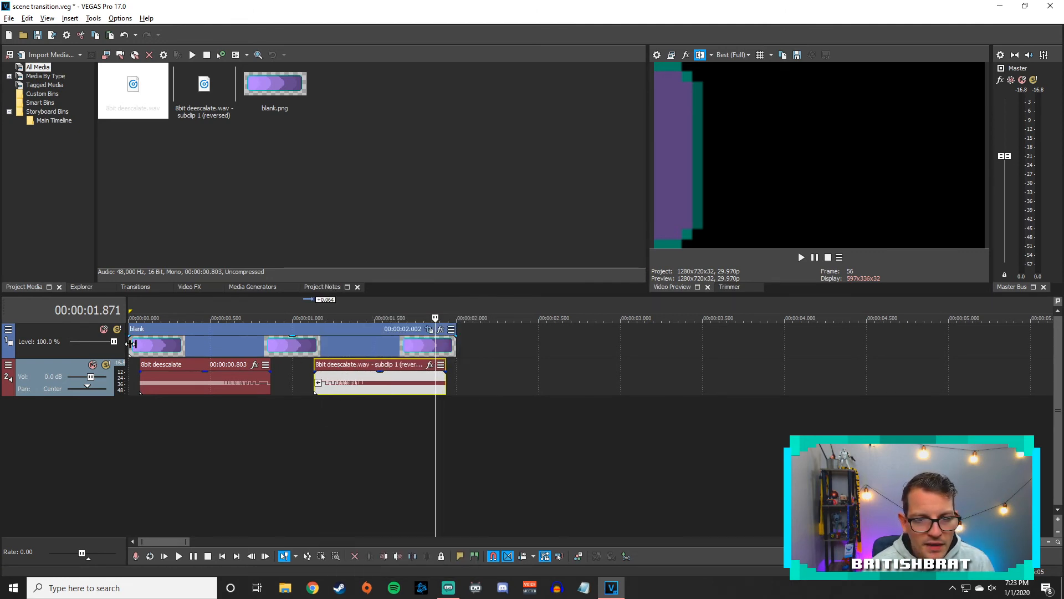
- Play the transition from the start to check both sound effects against the banner's entrance and exit
{"action": "left_click", "coordinate": [132, 344]}
{"action": "key", "text": "space"}
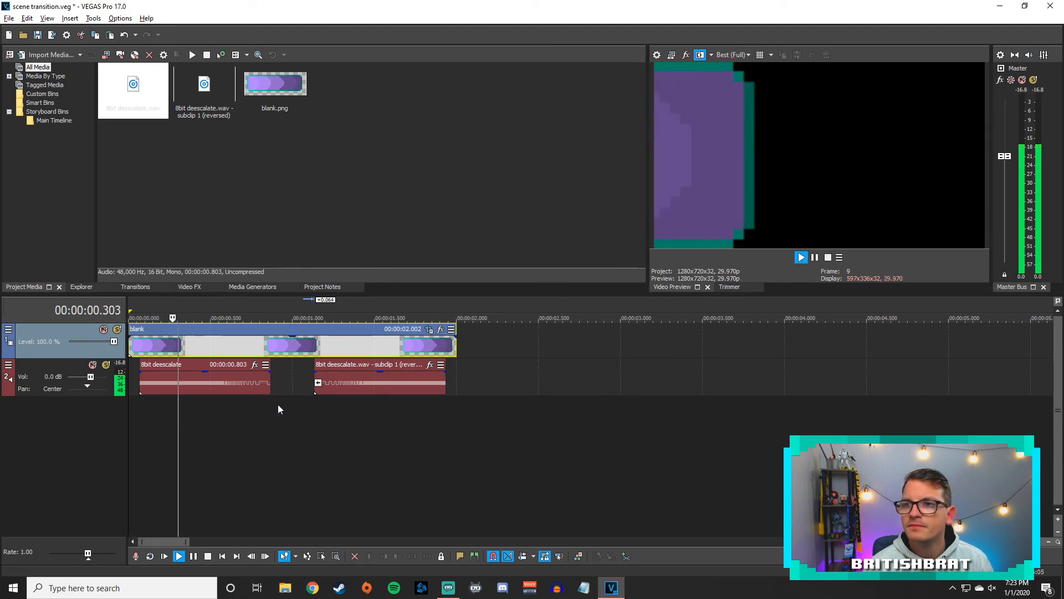
{"action": "key", "text": "space"}
{"action": "key", "text": "space"}
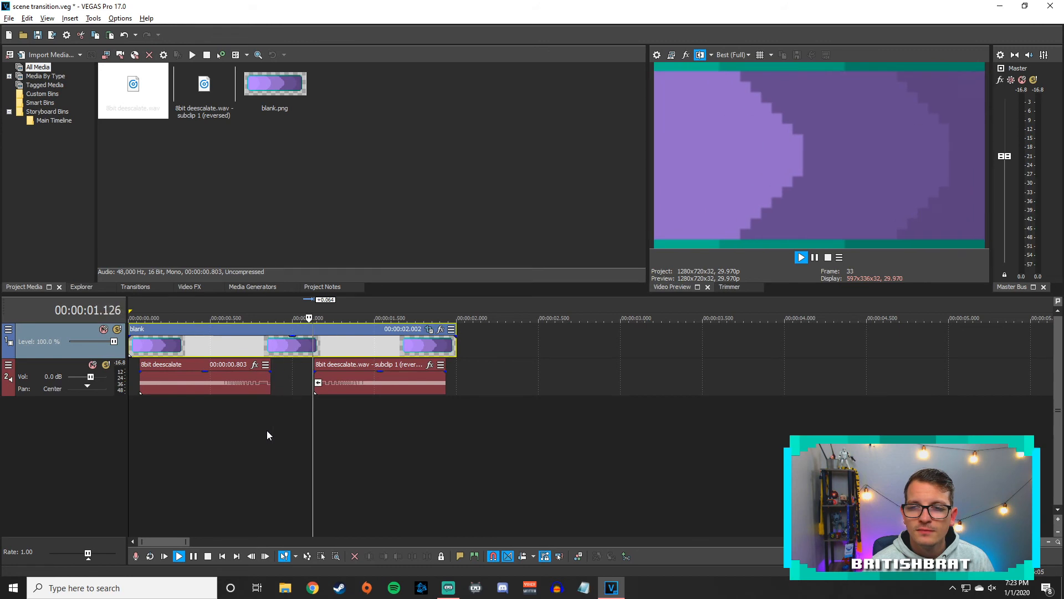
{"action": "key", "text": "space"}
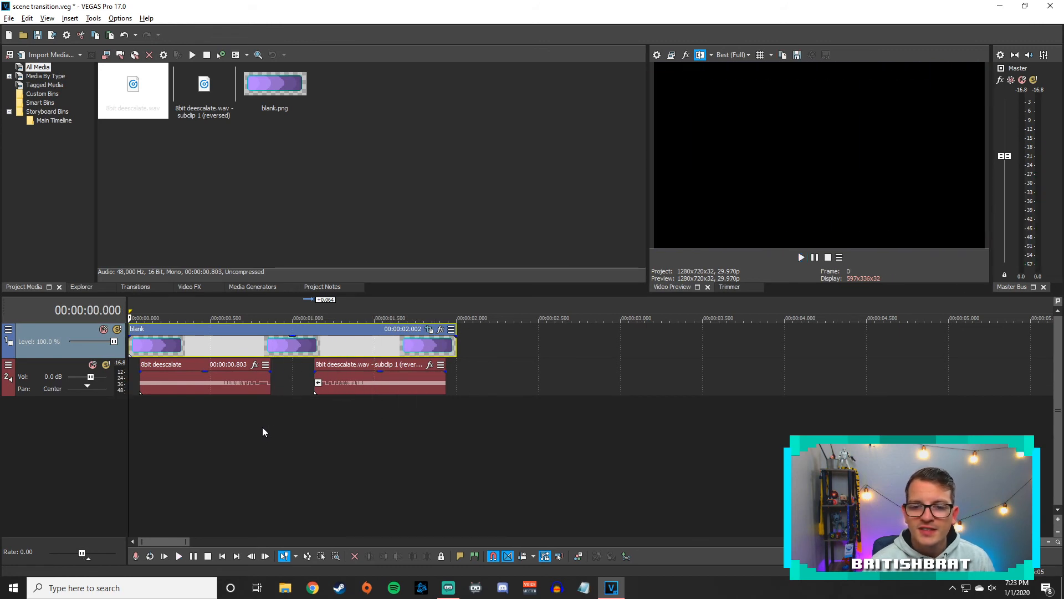